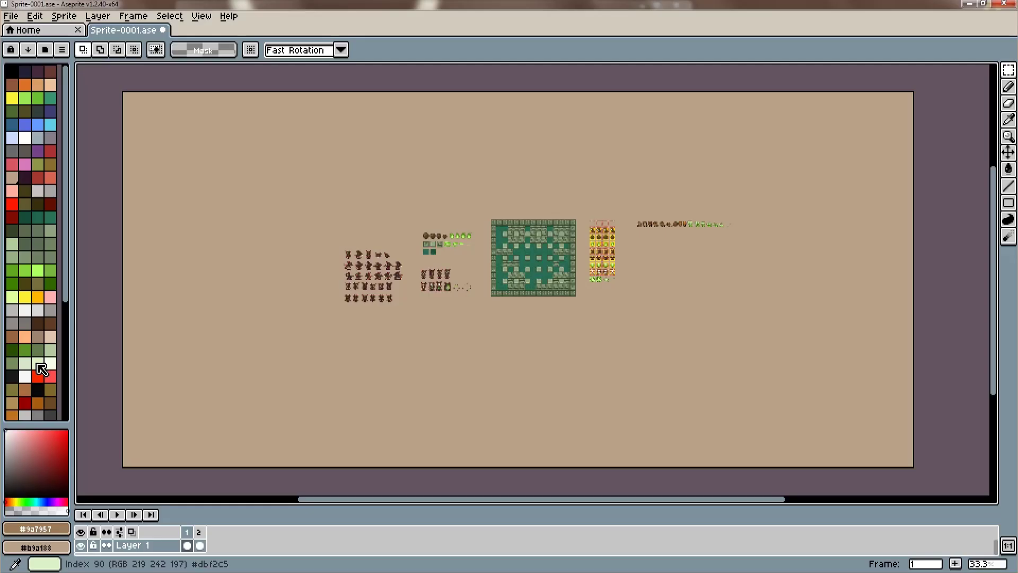
Let the Kiaz Bomber intro finish until Sprite-0001.ase with snake and slime sprites appears.
scroll(395, 280, "up", 5)
left_click_drag(547, 499, 706, 501)
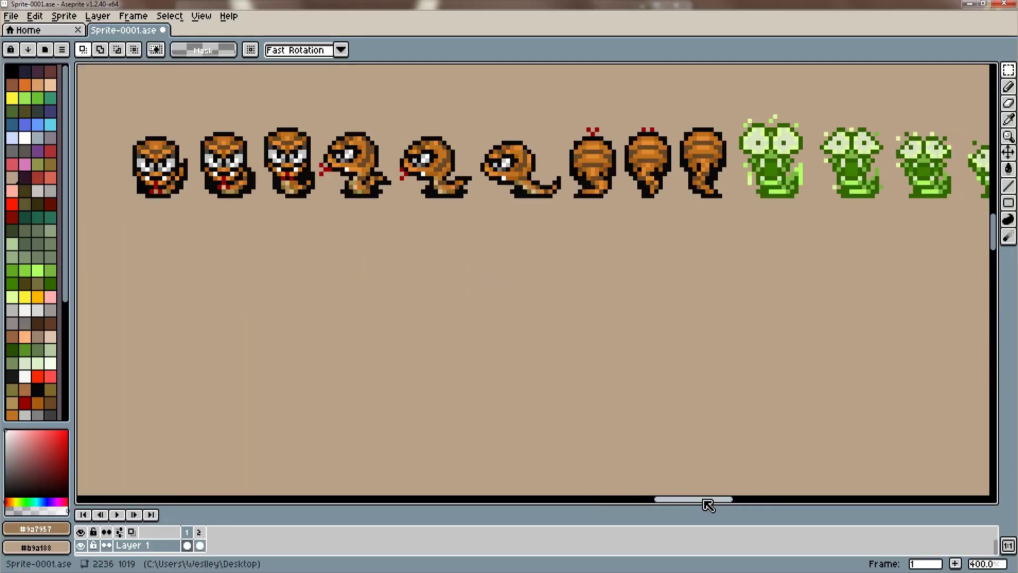
Eyedropper black from the snake outlines and switch to the Pencil tool.
key("i")
left_click(175, 199)
key("b")
Draw three black gloved-hand outlines in a new row beneath the snakes.
mouse_move(142, 307)
left_mouse_down()
mouse_move(168, 281)
mouse_move(194, 302)
mouse_move(194, 340)
mouse_move(168, 340)
mouse_move(156, 317)
left_mouse_up()
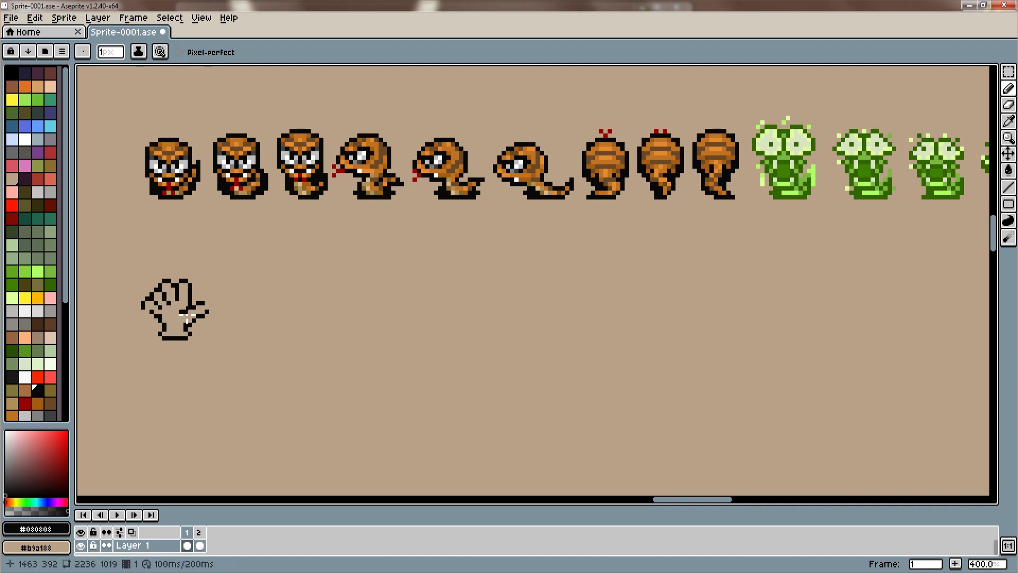
mouse_move(213, 313)
left_mouse_down()
mouse_move(222, 300)
mouse_move(250, 308)
mouse_move(231, 313)
mouse_move(240, 341)
mouse_move(261, 344)
mouse_move(259, 290)
left_mouse_up()
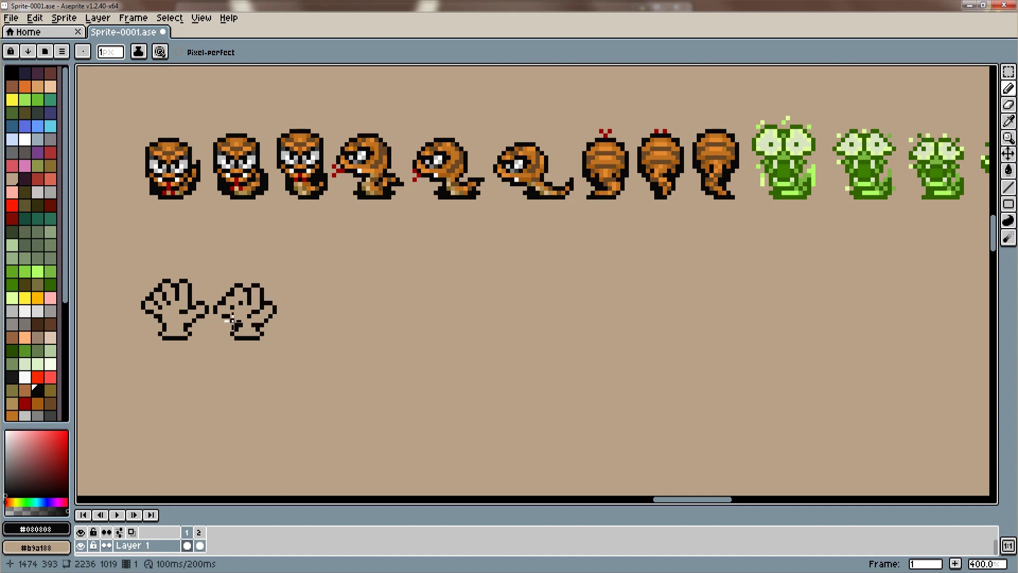
mouse_move(303, 299)
left_mouse_down()
mouse_move(334, 310)
mouse_move(308, 339)
mouse_move(296, 318)
mouse_move(314, 306)
left_mouse_up()
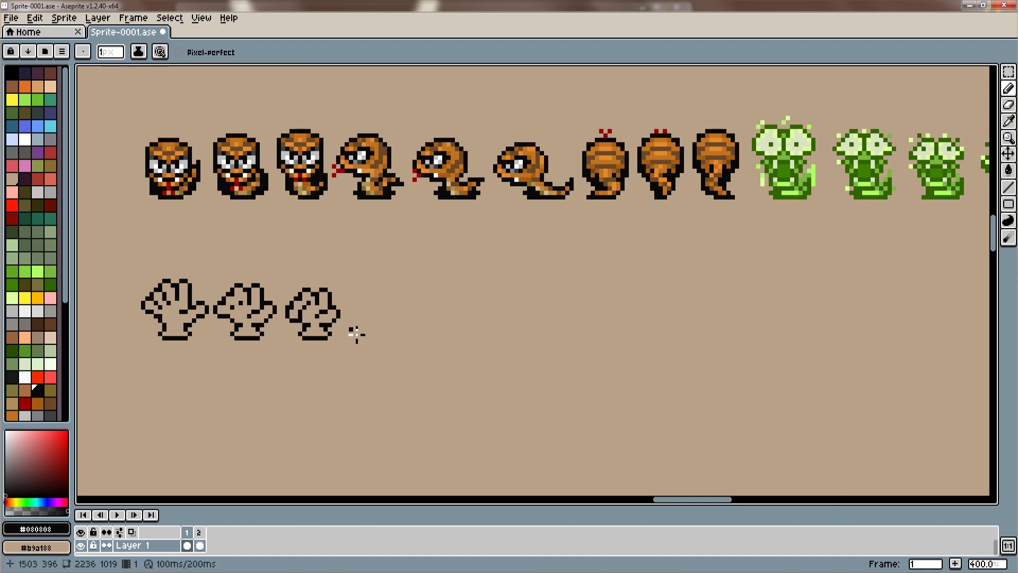
Draw the fourth and fifth outlines as tall side-on arms with hooked bottoms.
mouse_move(379, 339)
left_mouse_down()
mouse_move(353, 305)
mouse_move(365, 273)
mouse_move(375, 279)
left_mouse_up()
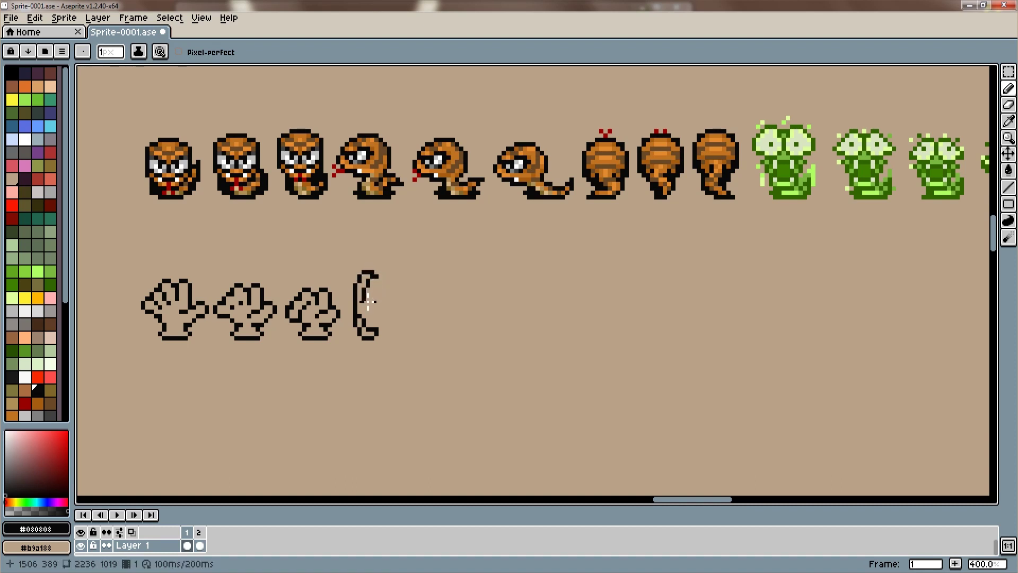
left_click_drag(386, 327, 376, 314)
mouse_move(397, 331)
left_mouse_down()
mouse_move(414, 280)
mouse_move(433, 290)
left_mouse_up()
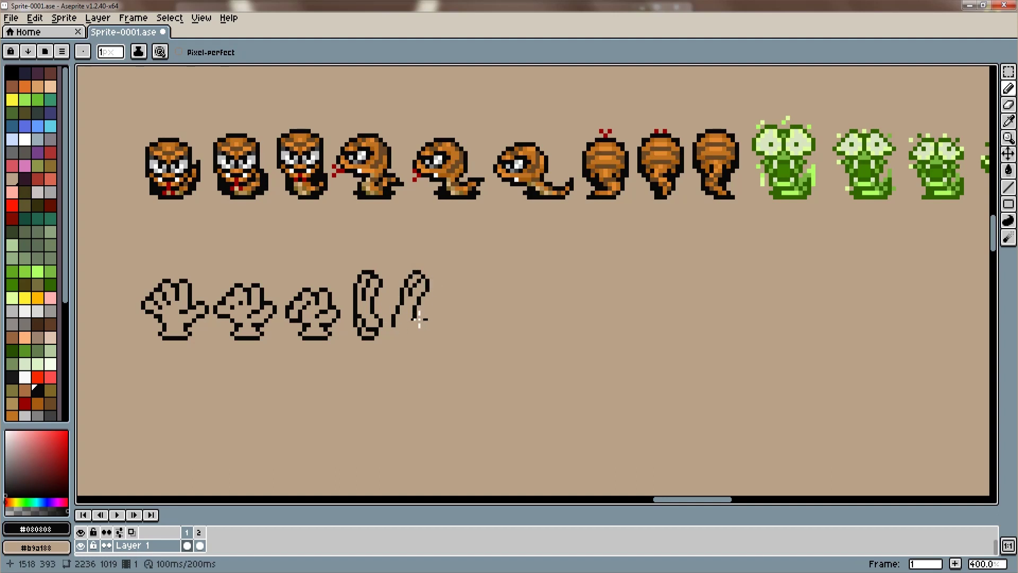
mouse_move(424, 339)
left_mouse_down()
mouse_move(405, 344)
mouse_move(404, 328)
mouse_move(419, 324)
left_mouse_up()
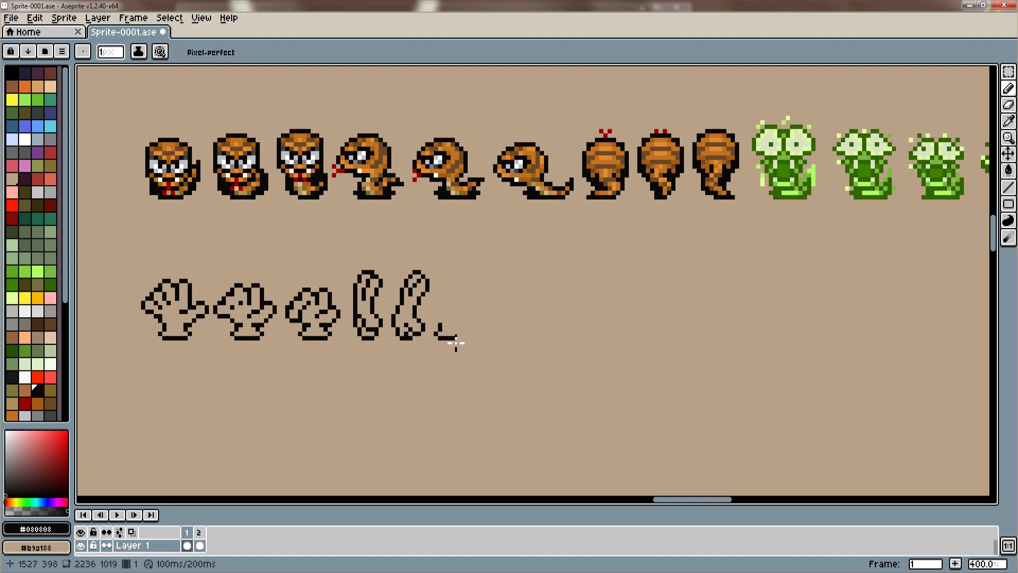
Draw the sixth side-on arm outline and the fingers of the seventh open glove.
left_click_drag(470, 330, 476, 324)
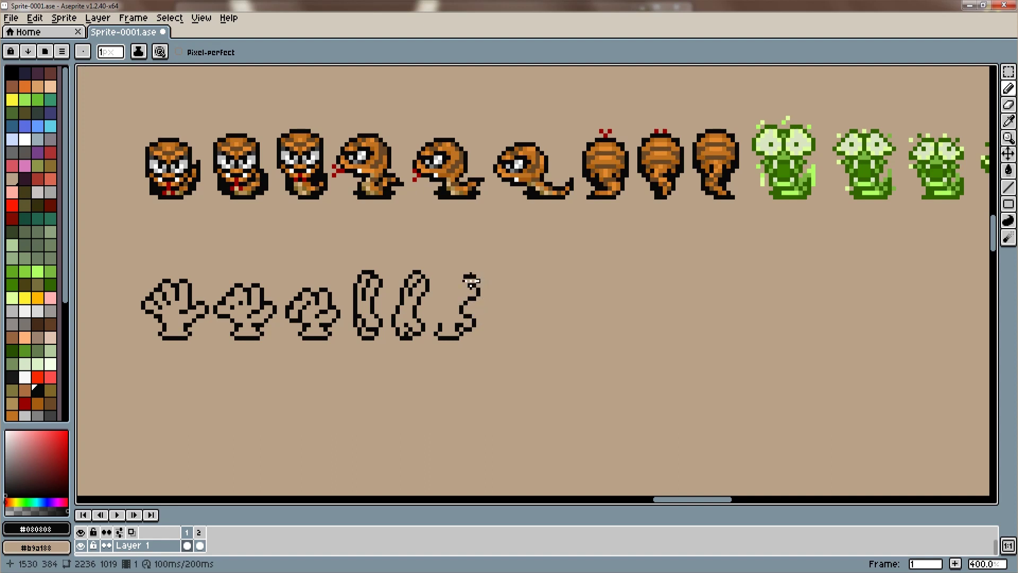
left_click_drag(465, 293, 441, 320)
left_click_drag(501, 306, 498, 321)
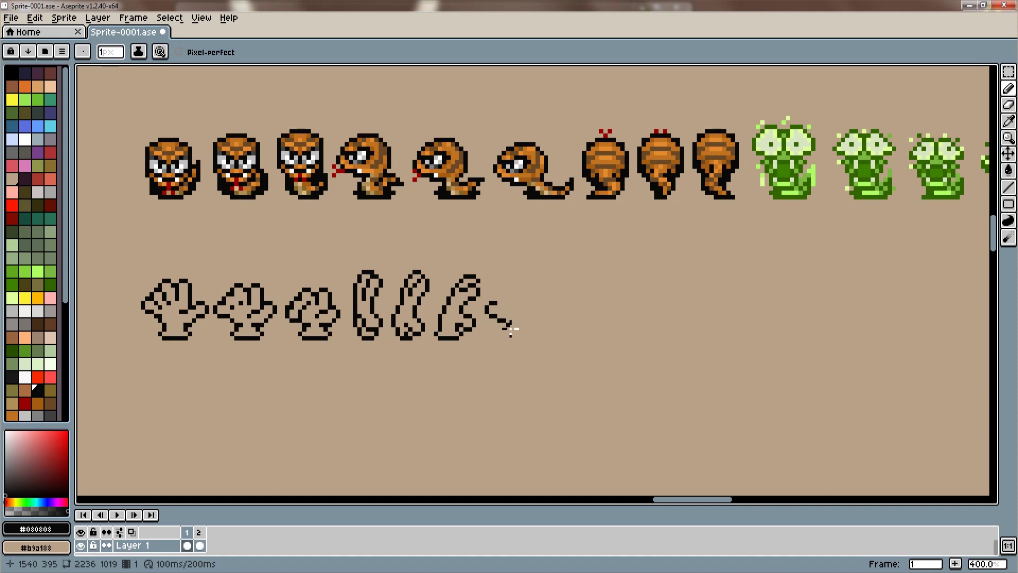
mouse_move(533, 332)
left_mouse_down()
mouse_move(550, 304)
mouse_move(514, 279)
mouse_move(514, 302)
mouse_move(510, 285)
left_mouse_up()
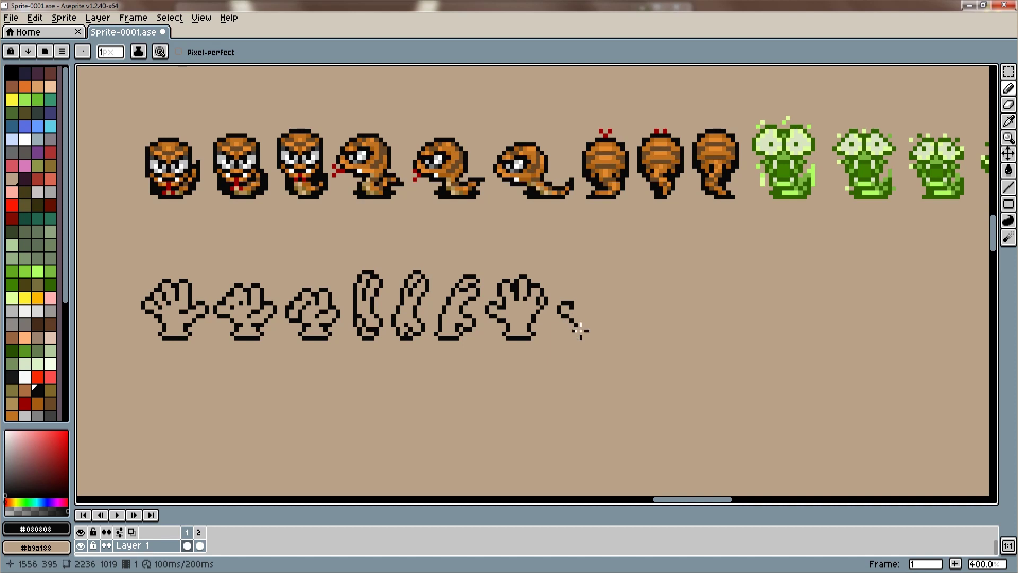
Draw the eighth through eleventh hand and arm outlines at the end of the row.
mouse_move(614, 313)
left_mouse_down()
mouse_move(608, 297)
mouse_move(604, 306)
mouse_move(590, 298)
mouse_move(591, 281)
mouse_move(648, 330)
mouse_move(673, 335)
mouse_move(675, 294)
mouse_move(662, 285)
left_mouse_up()
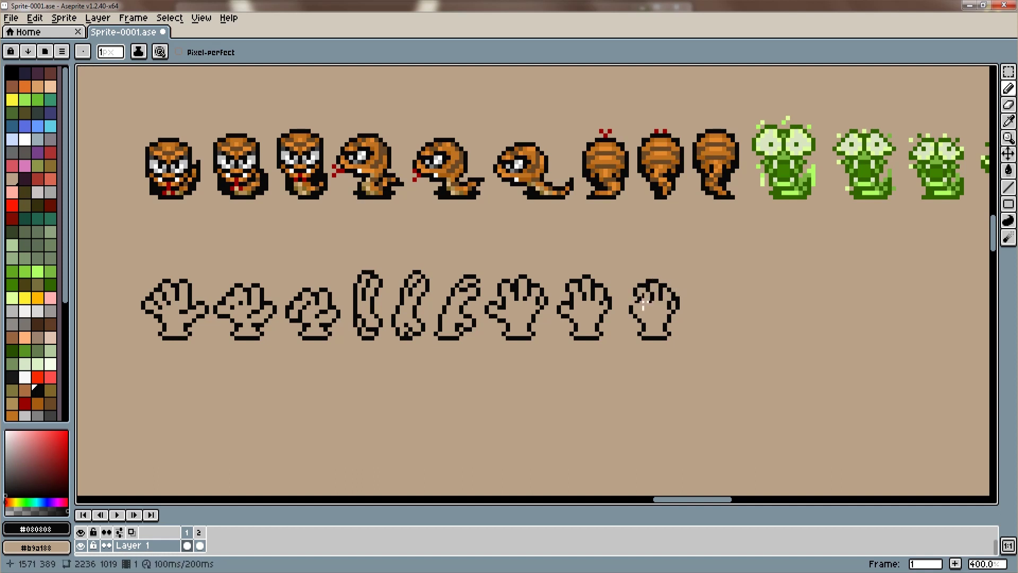
left_click_drag(699, 334, 702, 320)
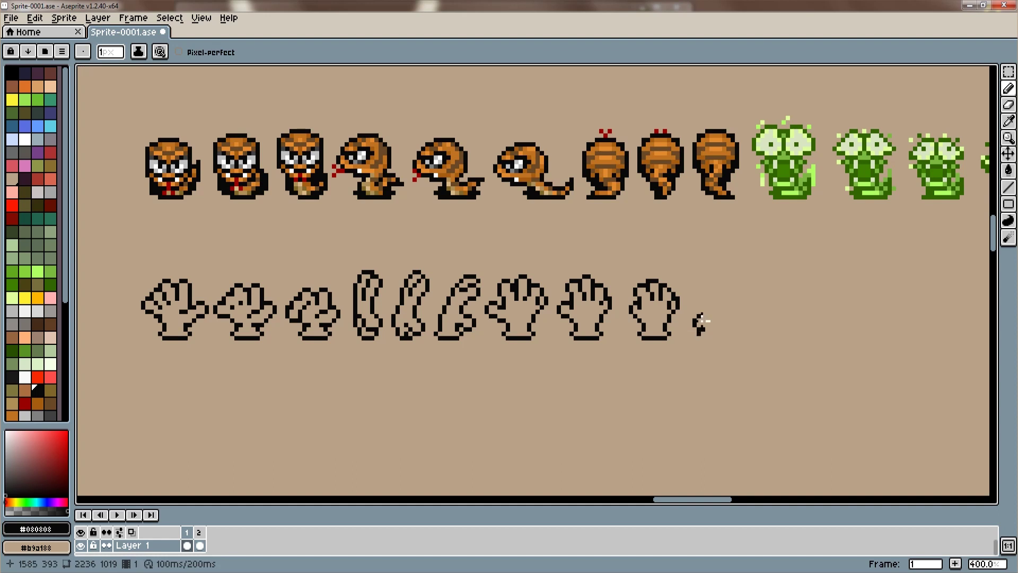
left_click_drag(710, 276, 719, 335)
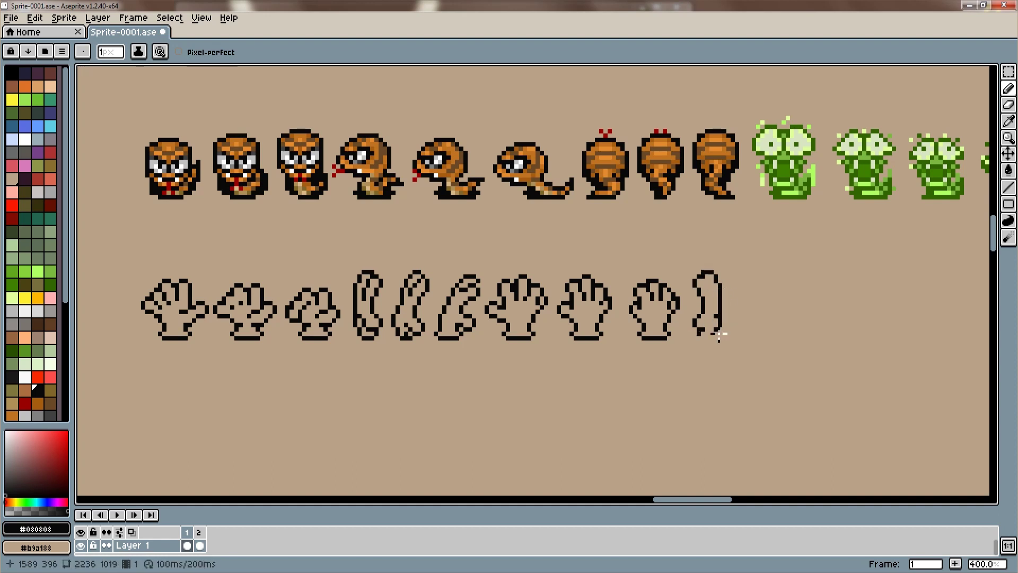
left_click_drag(709, 286, 716, 302)
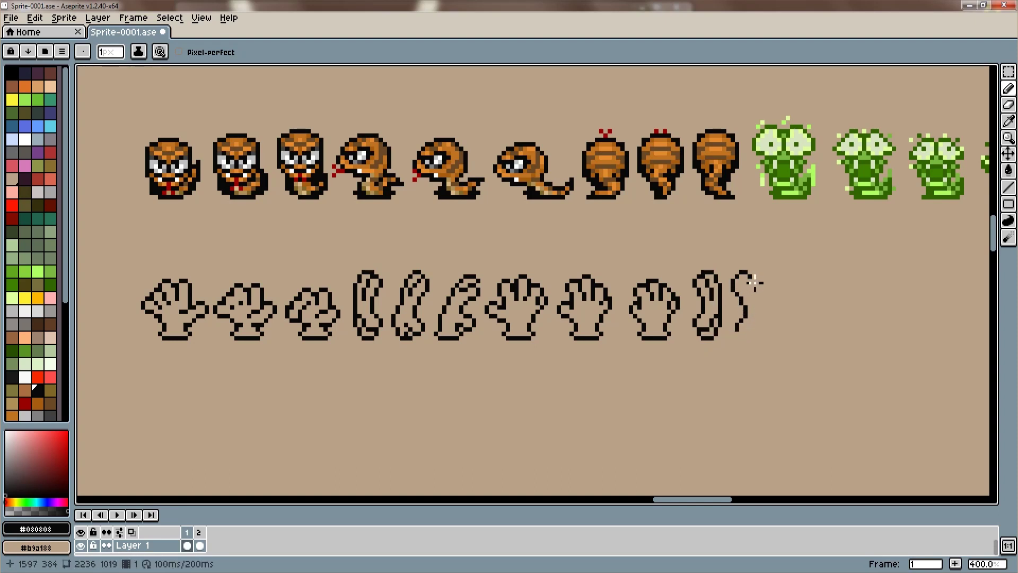
left_click_drag(767, 314, 753, 335)
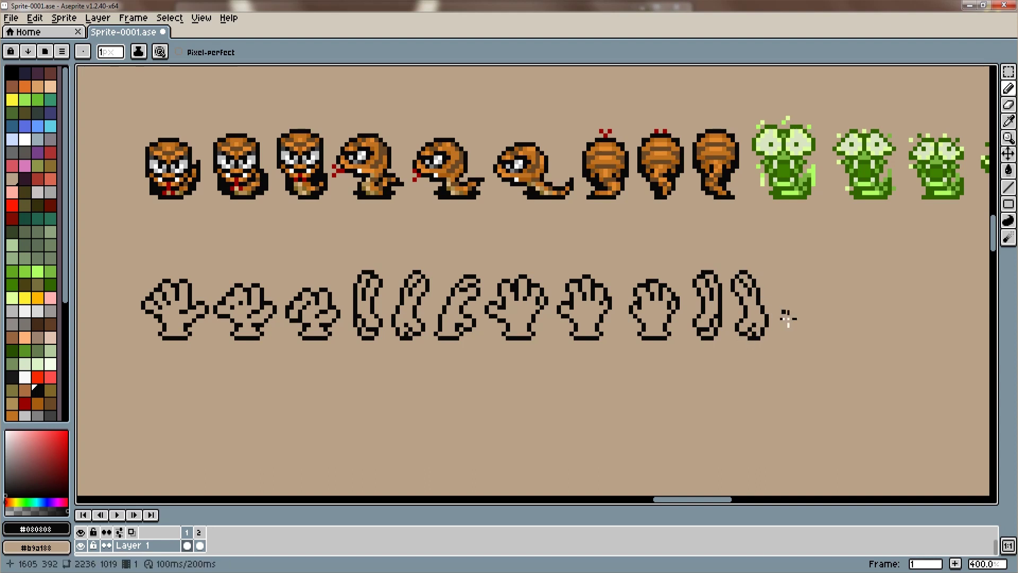
mouse_move(805, 328)
left_mouse_down()
mouse_move(824, 342)
mouse_move(813, 303)
left_mouse_up()
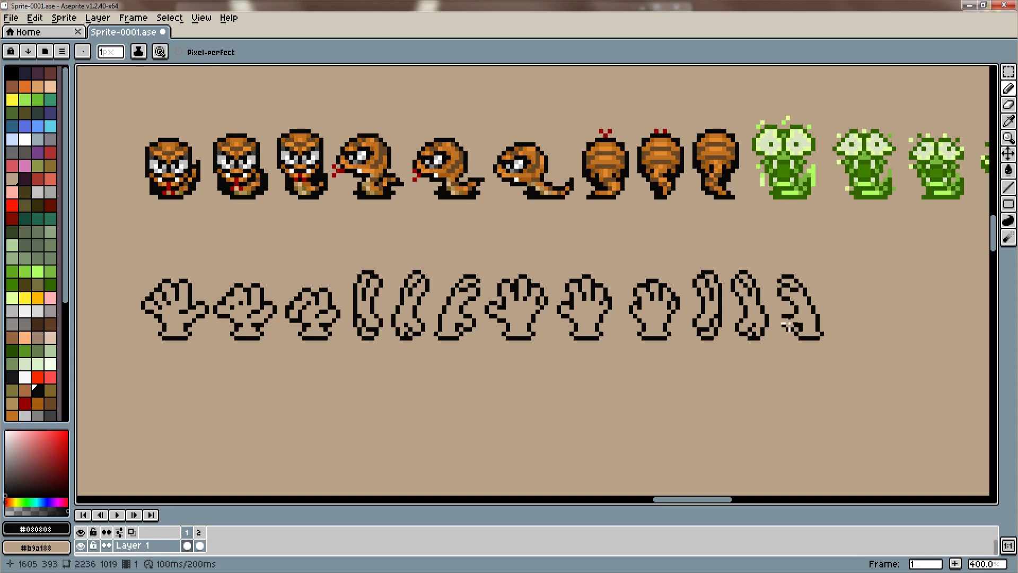
Fill the first four glove outlines with dark grey.
scroll(32, 265, "down", 5)
left_click(51, 295)
mouse_move(170, 334)
left_mouse_down()
mouse_move(192, 328)
mouse_move(157, 308)
mouse_move(164, 296)
mouse_move(190, 310)
left_mouse_up()
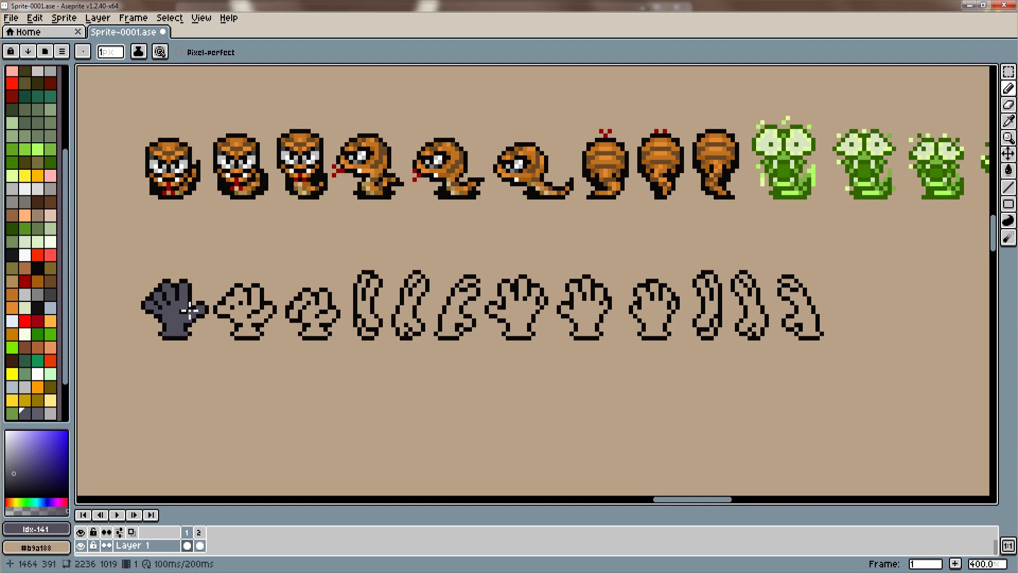
mouse_move(236, 334)
left_mouse_down()
mouse_move(272, 308)
mouse_move(251, 313)
mouse_move(241, 295)
mouse_move(228, 316)
left_mouse_up()
mouse_move(315, 344)
left_mouse_down()
mouse_move(326, 303)
mouse_move(323, 321)
mouse_move(311, 302)
mouse_move(297, 315)
left_mouse_up()
mouse_move(365, 318)
left_mouse_down()
mouse_move(371, 331)
mouse_move(365, 293)
mouse_move(376, 303)
mouse_move(374, 286)
left_mouse_up()
mouse_move(408, 334)
left_mouse_down()
mouse_move(402, 322)
mouse_move(419, 323)
mouse_move(422, 282)
mouse_move(413, 284)
left_mouse_up()
Fill the fifth through eleventh glove outlines with dark grey.
mouse_move(439, 334)
left_mouse_down()
mouse_move(454, 340)
mouse_move(458, 324)
mouse_move(471, 328)
mouse_move(456, 307)
mouse_move(473, 286)
left_mouse_up()
mouse_move(508, 338)
left_mouse_down()
mouse_move(531, 323)
mouse_move(511, 326)
mouse_move(507, 315)
mouse_move(531, 318)
mouse_move(533, 305)
mouse_move(509, 289)
mouse_move(589, 320)
mouse_move(573, 312)
mouse_move(597, 310)
mouse_move(596, 289)
mouse_move(573, 289)
left_mouse_up()
mouse_move(645, 335)
left_mouse_down()
mouse_move(660, 334)
mouse_move(645, 313)
mouse_move(667, 318)
mouse_move(661, 307)
left_mouse_up()
mouse_move(704, 335)
left_mouse_down()
mouse_move(719, 326)
mouse_move(705, 276)
mouse_move(713, 299)
left_mouse_up()
mouse_move(763, 339)
left_mouse_down()
mouse_move(738, 297)
mouse_move(748, 277)
mouse_move(801, 305)
mouse_move(793, 326)
mouse_move(802, 334)
mouse_move(813, 324)
left_mouse_up()
Pick the glove grey as primary and darker grey as secondary, then touch up the gloves.
scroll(37, 244, "down", 1)
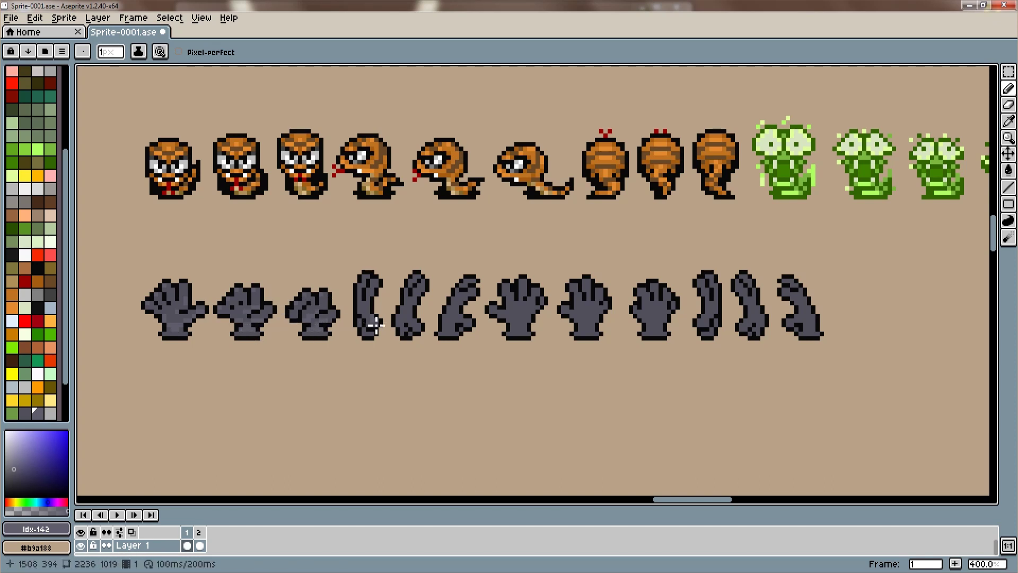
left_click(414, 329)
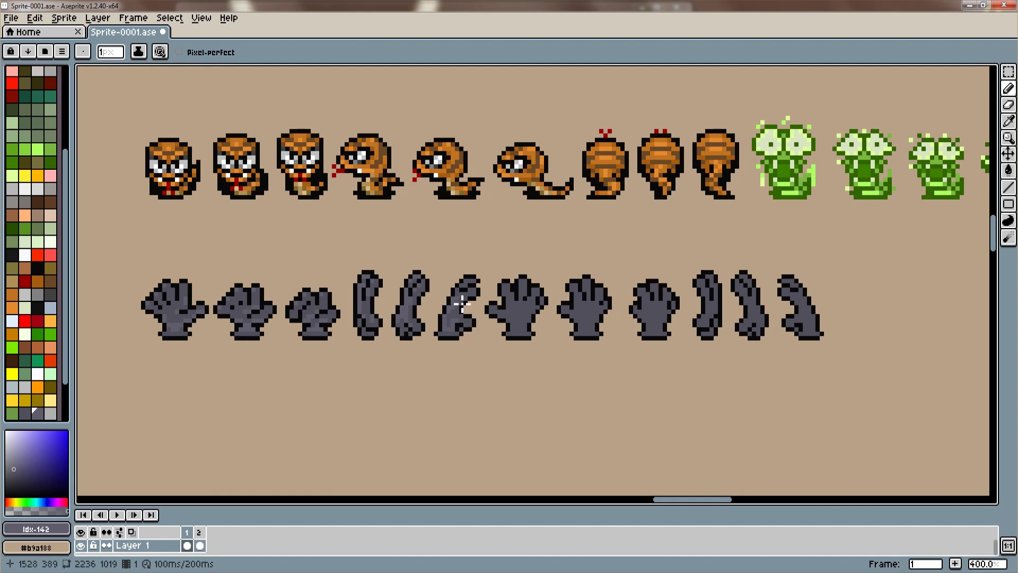
left_click(422, 281, "alt")
right_click(422, 281)
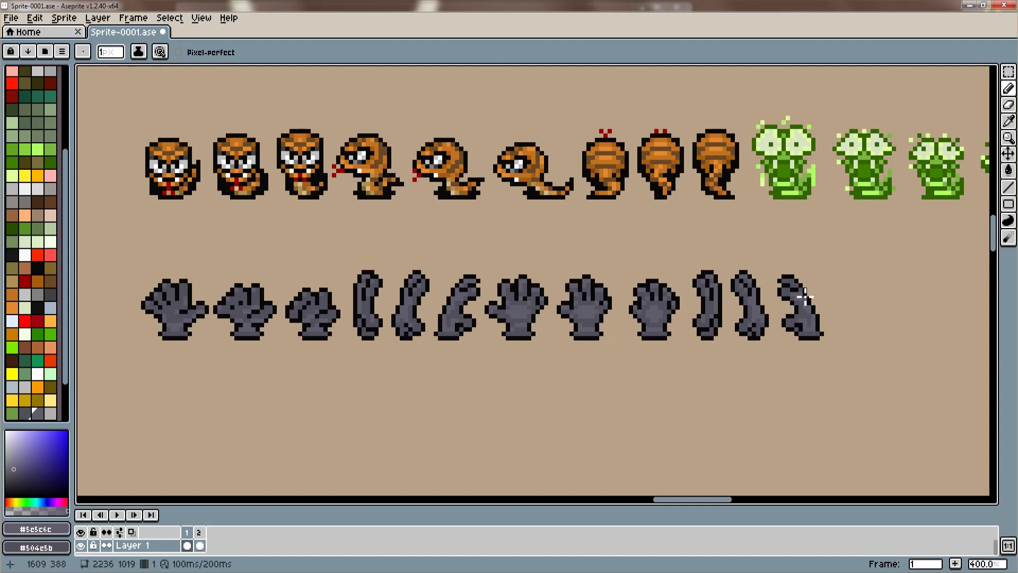
left_click(790, 287)
Pencil white highlights onto the glove frames, from the first glove to the tenth.
scroll(64, 170, "up", 5)
left_click(24, 139)
mouse_move(153, 305)
left_mouse_down()
mouse_move(191, 289)
mouse_move(210, 306)
mouse_move(233, 298)
mouse_move(275, 316)
mouse_move(305, 316)
mouse_move(321, 297)
mouse_move(335, 313)
mouse_move(424, 318)
mouse_move(424, 279)
left_mouse_up()
left_click(378, 280)
left_click_drag(468, 321, 481, 289)
mouse_move(699, 325)
left_mouse_down()
mouse_move(697, 279)
mouse_move(738, 295)
mouse_move(739, 326)
mouse_move(794, 322)
mouse_move(783, 295)
left_mouse_up()
Cover excess white on the third and sixth arms with grey.
left_click(799, 322, "alt")
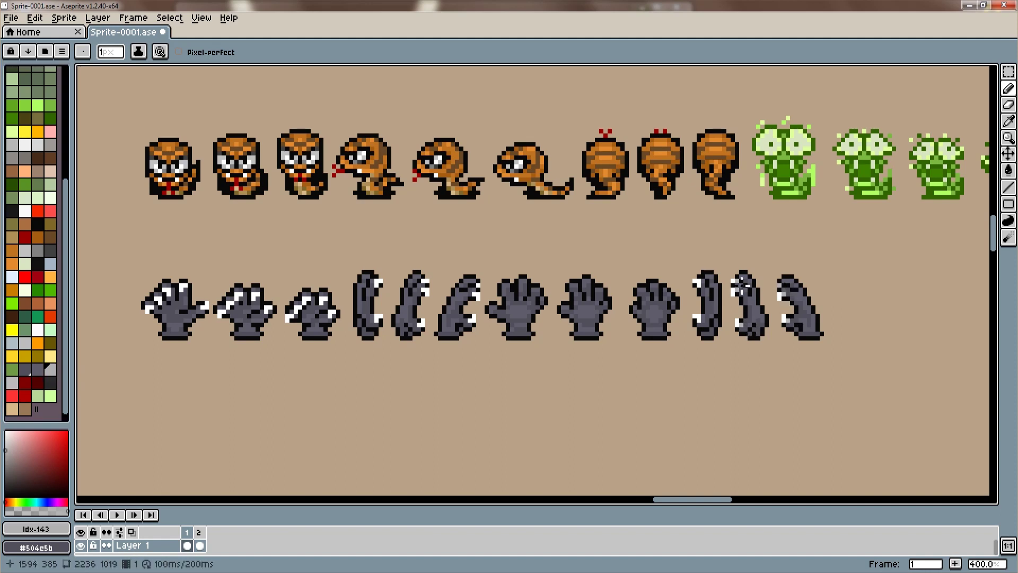
left_click_drag(476, 287, 476, 294)
left_click_drag(331, 312, 335, 308)
left_click(773, 197, "alt")
left_click_drag(673, 498, 711, 498)
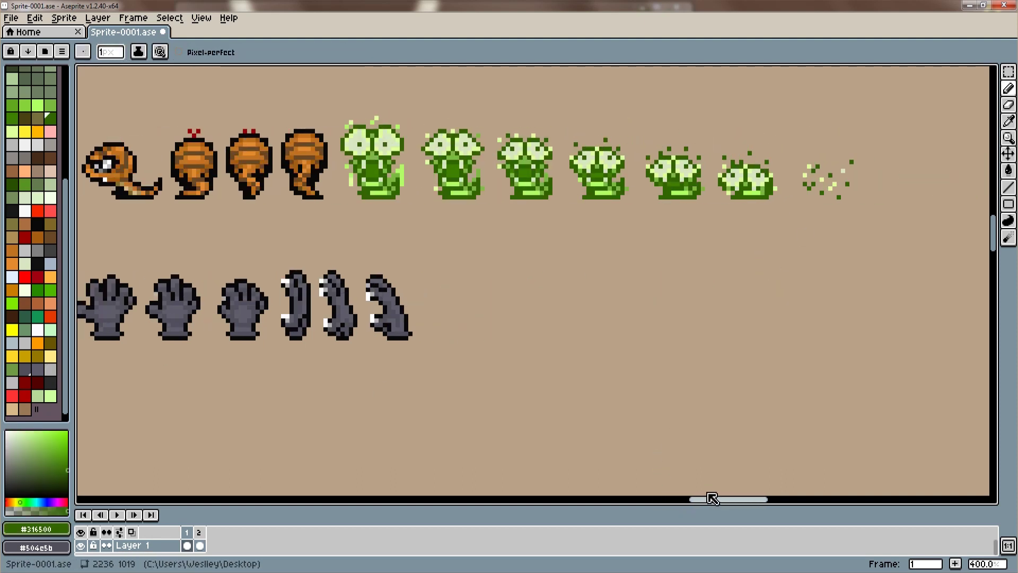
Outline shrinking green slime hands after the gloves and fill the smallest one with brighter green.
mouse_move(439, 335)
left_mouse_down()
mouse_move(410, 318)
mouse_move(437, 285)
mouse_move(459, 312)
mouse_move(443, 324)
mouse_move(436, 317)
mouse_move(490, 295)
mouse_move(490, 321)
left_mouse_up()
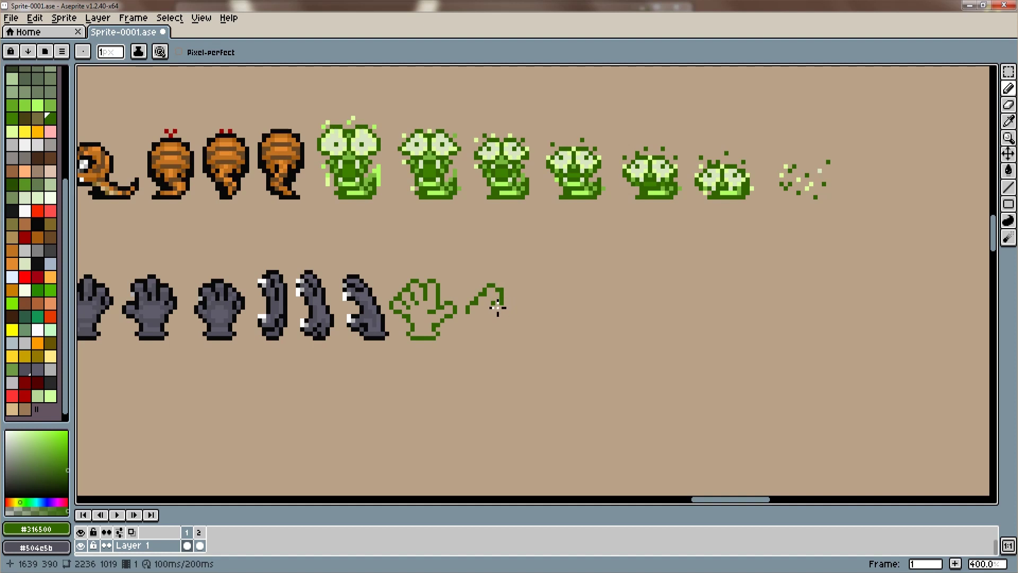
right_click(499, 330, "alt")
mouse_move(493, 337)
left_mouse_down()
mouse_move(508, 340)
mouse_move(529, 318)
mouse_move(514, 288)
mouse_move(550, 308)
mouse_move(557, 291)
mouse_move(569, 300)
mouse_move(578, 290)
mouse_move(594, 318)
mouse_move(575, 344)
mouse_move(549, 342)
mouse_move(556, 320)
mouse_move(546, 319)
mouse_move(565, 307)
left_mouse_up()
mouse_move(615, 334)
left_mouse_down()
mouse_move(643, 342)
mouse_move(656, 330)
mouse_move(644, 294)
mouse_move(613, 319)
mouse_move(626, 334)
mouse_move(642, 313)
left_mouse_up()
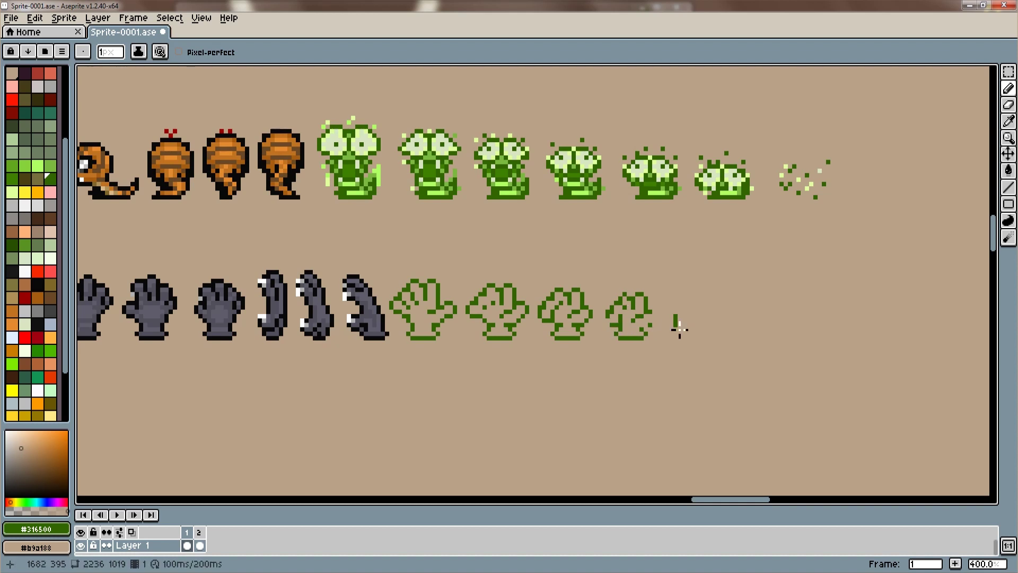
mouse_move(705, 340)
left_mouse_down()
mouse_move(700, 304)
mouse_move(667, 326)
mouse_move(718, 341)
mouse_move(725, 314)
mouse_move(740, 312)
mouse_move(746, 344)
left_mouse_up()
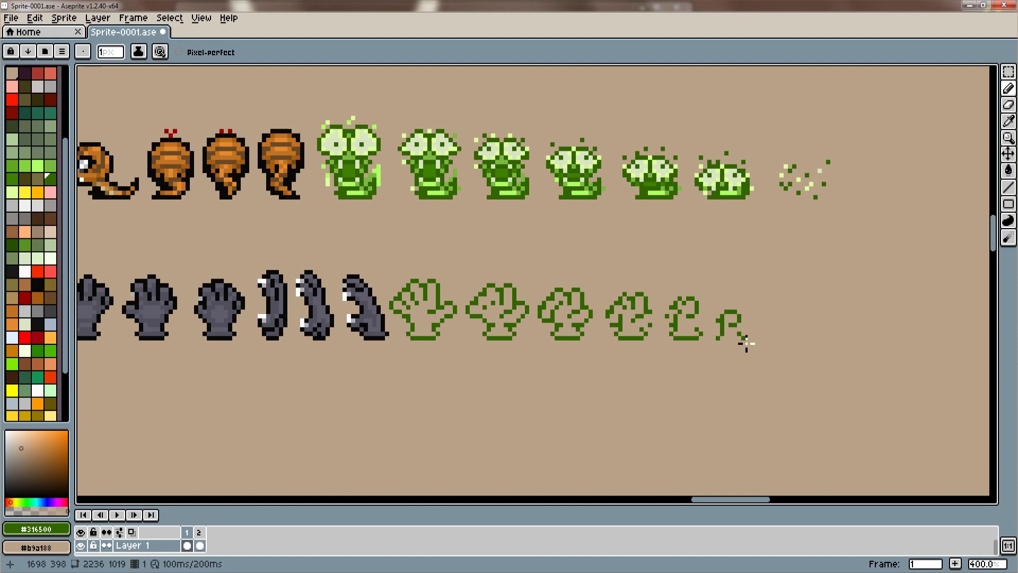
left_click(713, 318, "alt")
left_click_drag(742, 343, 731, 330)
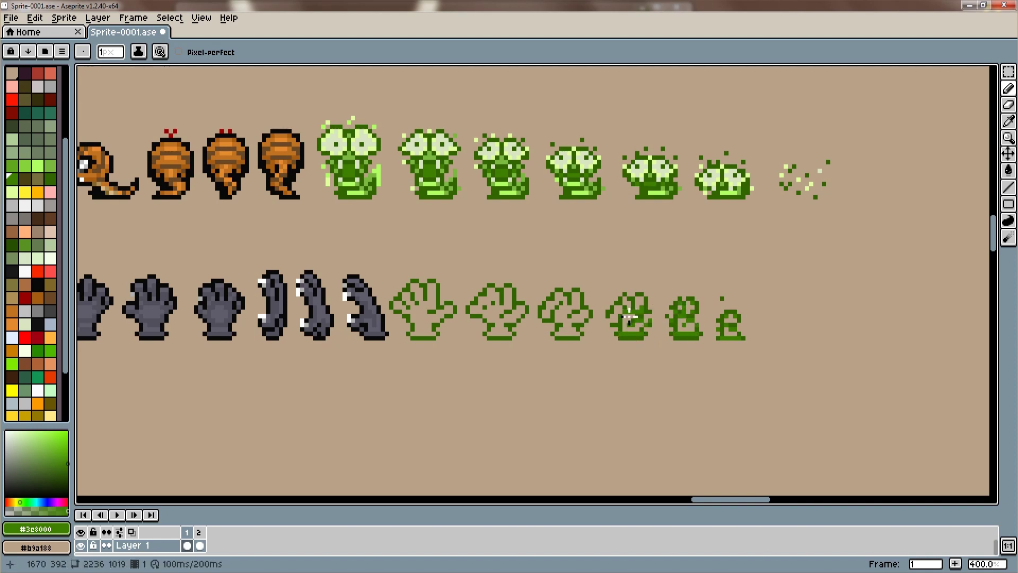
Fill the fourth, third, second and first green hands with dark green.
left_click_drag(631, 303, 620, 325)
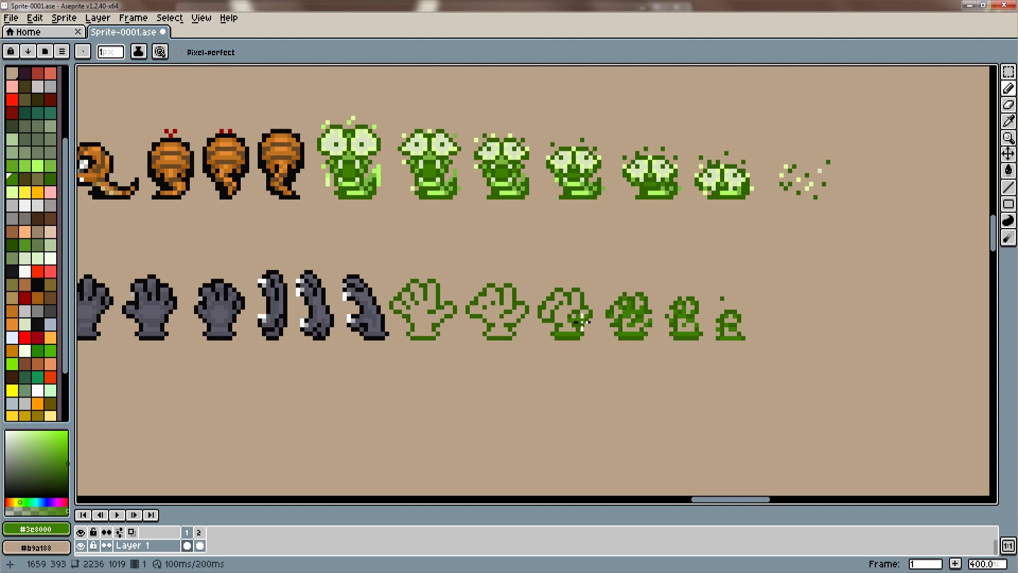
mouse_move(571, 328)
left_mouse_down()
mouse_move(563, 317)
mouse_move(576, 313)
left_mouse_up()
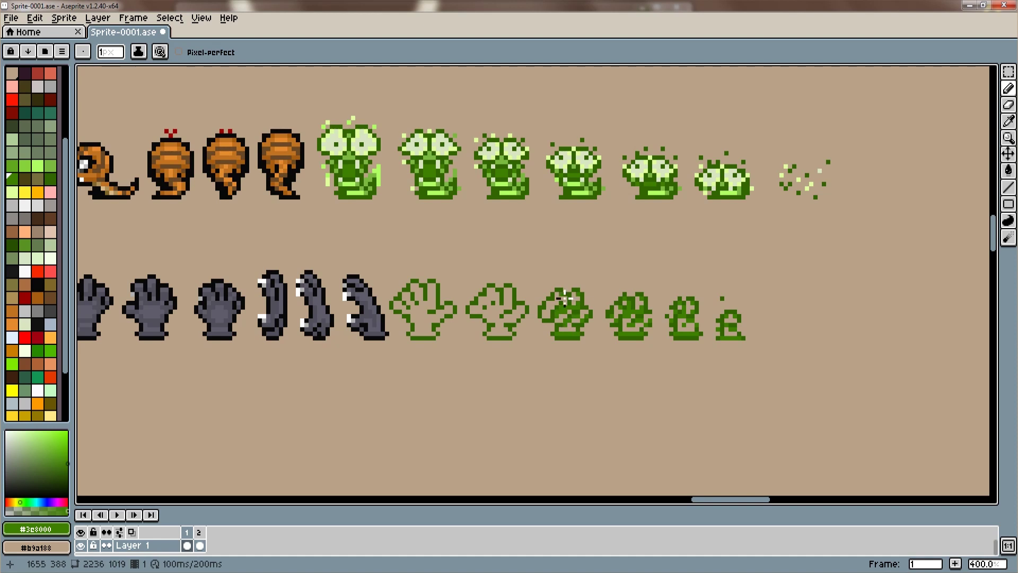
mouse_move(508, 327)
left_mouse_down()
mouse_move(511, 337)
mouse_move(510, 321)
mouse_move(523, 321)
left_mouse_up()
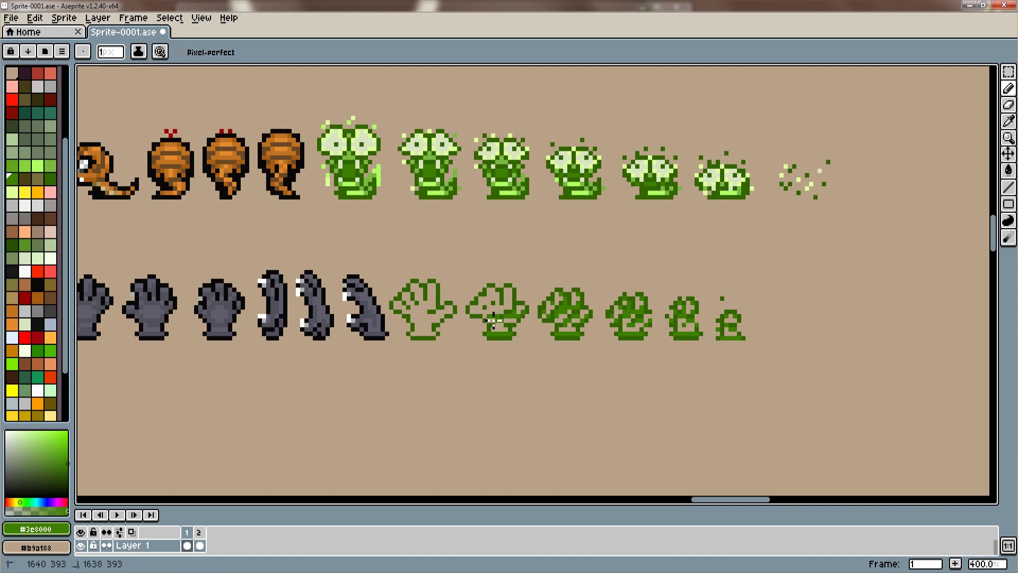
left_click_drag(488, 313, 505, 292)
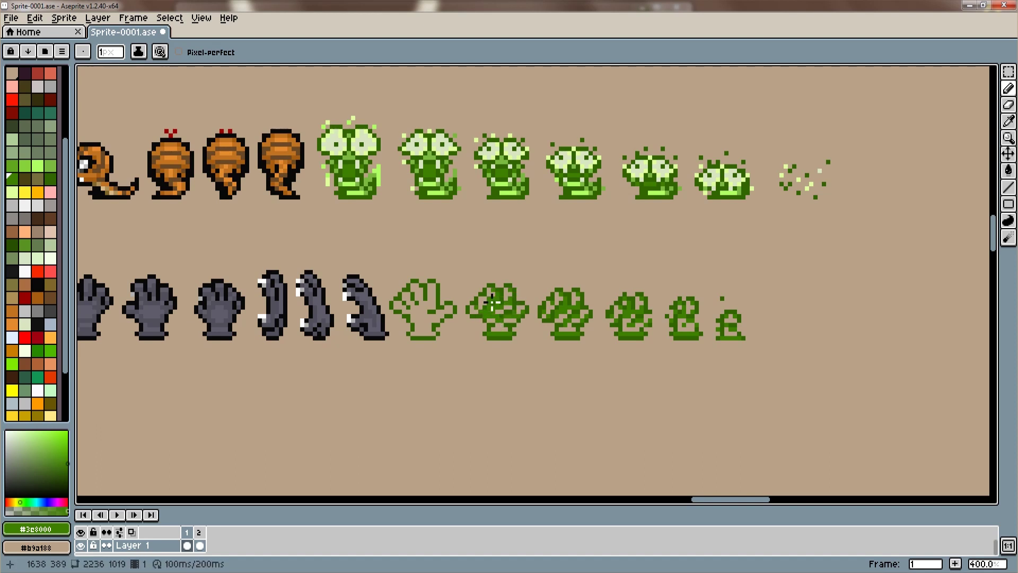
mouse_move(436, 338)
left_mouse_down()
mouse_move(419, 313)
mouse_move(441, 292)
mouse_move(430, 308)
mouse_move(422, 294)
mouse_move(408, 310)
mouse_move(451, 310)
mouse_move(395, 301)
mouse_move(443, 285)
left_mouse_up()
Paint lighter green into the right side of the first green hand.
left_click(433, 330, "alt")
left_click_drag(438, 331, 445, 315)
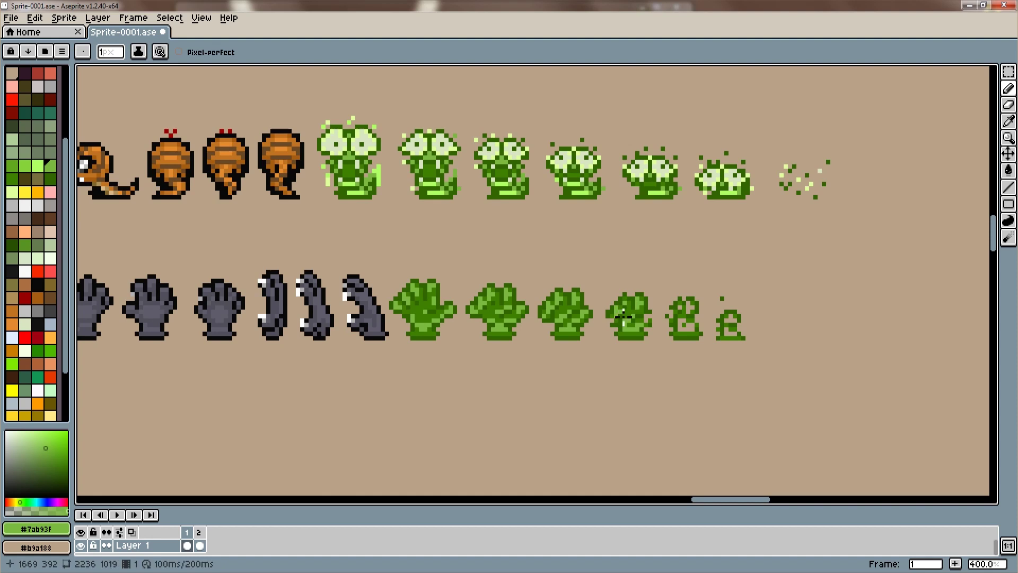
left_click(651, 322)
Fill the fifth hand, then add pale green #dfff9c highlights on the second to fourth hands' edges.
mouse_move(688, 334)
left_mouse_down()
mouse_move(692, 309)
mouse_move(681, 321)
mouse_move(730, 313)
left_mouse_up()
left_click(520, 293, "alt")
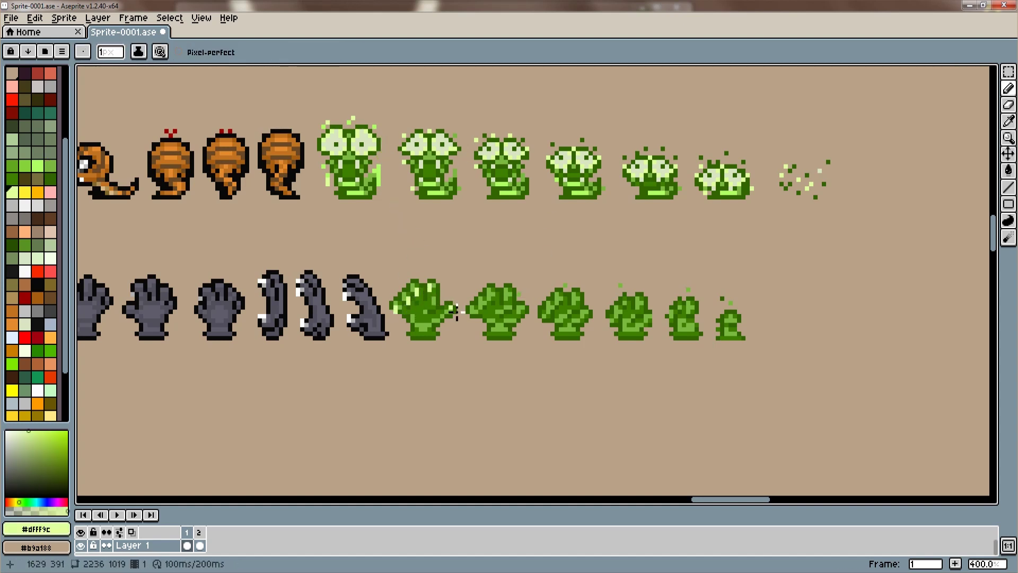
left_click_drag(471, 318, 476, 294)
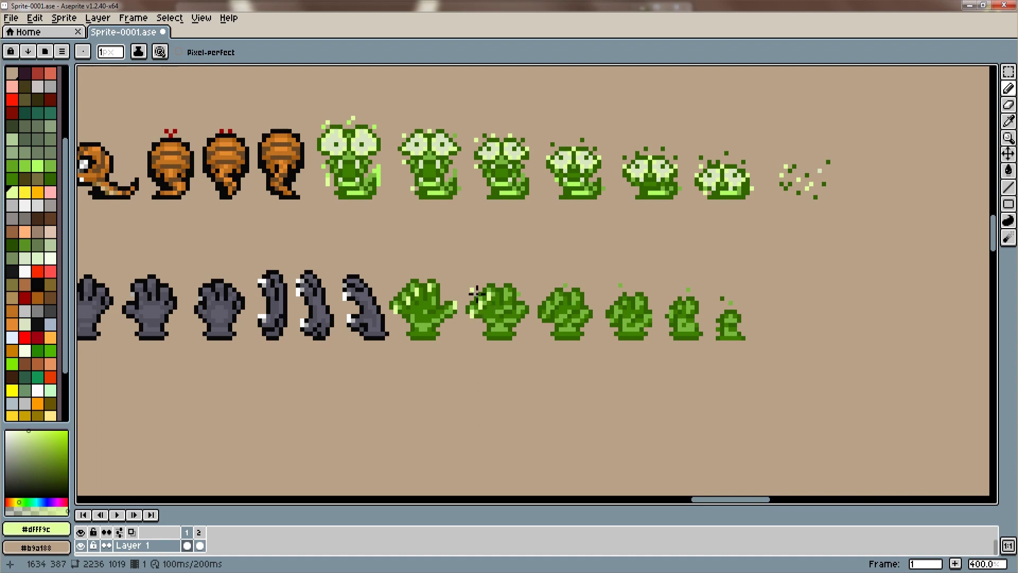
left_click_drag(539, 318, 560, 300)
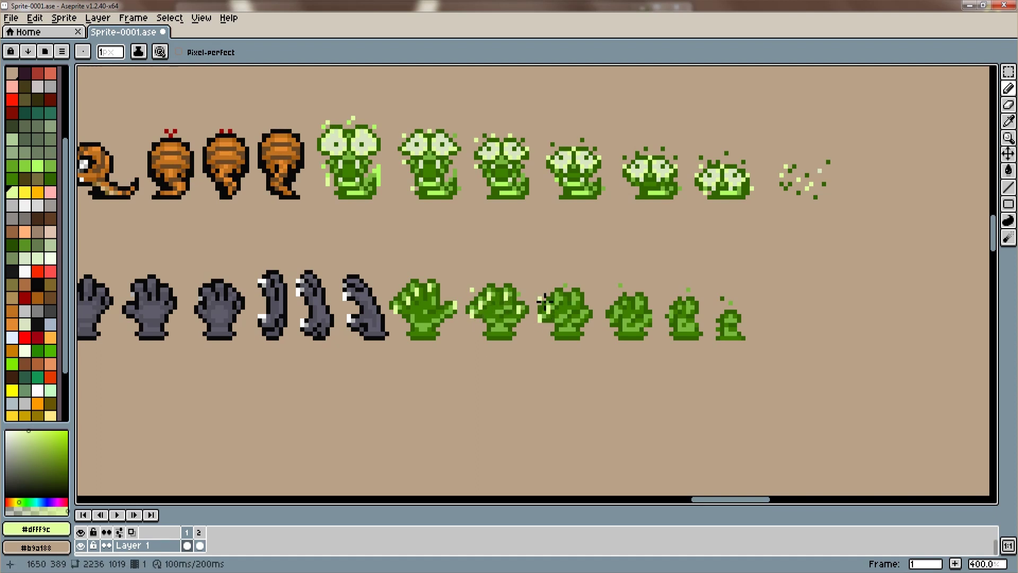
mouse_move(609, 329)
left_mouse_down()
mouse_move(642, 306)
mouse_move(745, 333)
left_mouse_up()
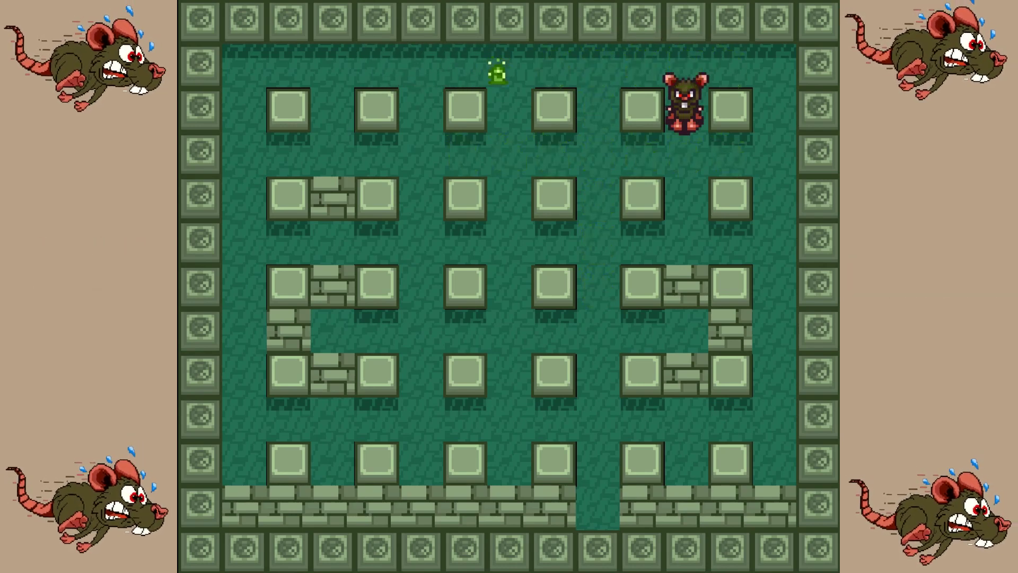
Walk the rat player left and down a row in the Kiaz Bomber arena.
key("Left")
key("Down")
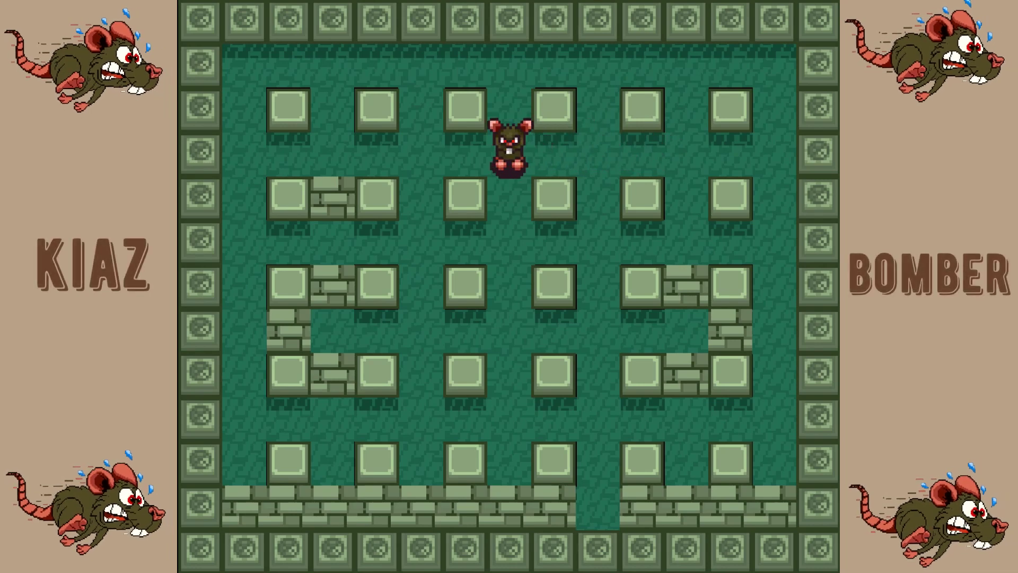